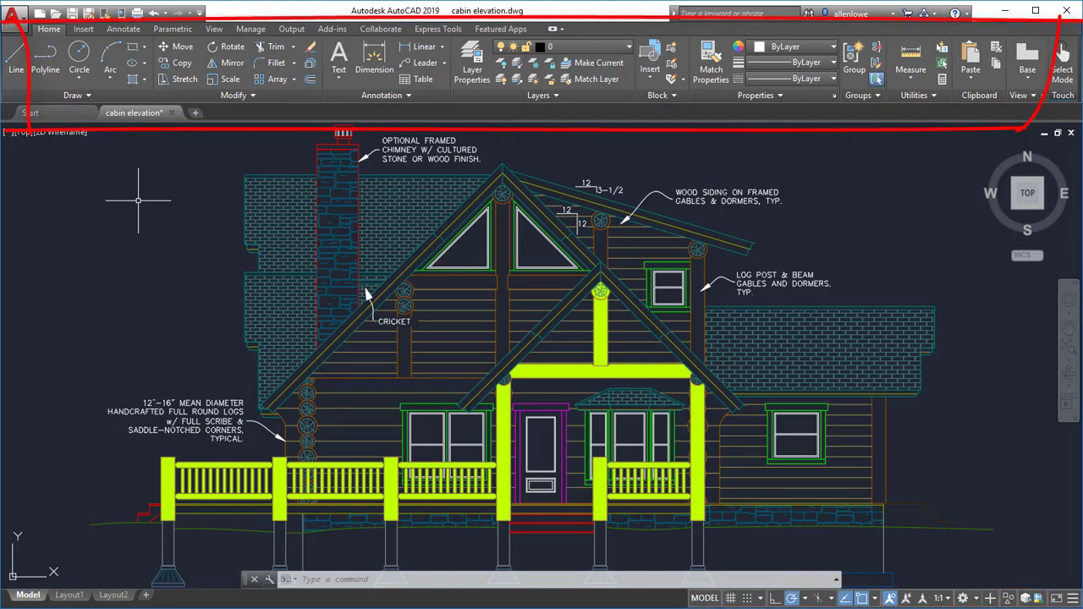
Glance at the file menu, then show the Parametric, Annotate and Insert ribbon tools
left_click(19, 17)
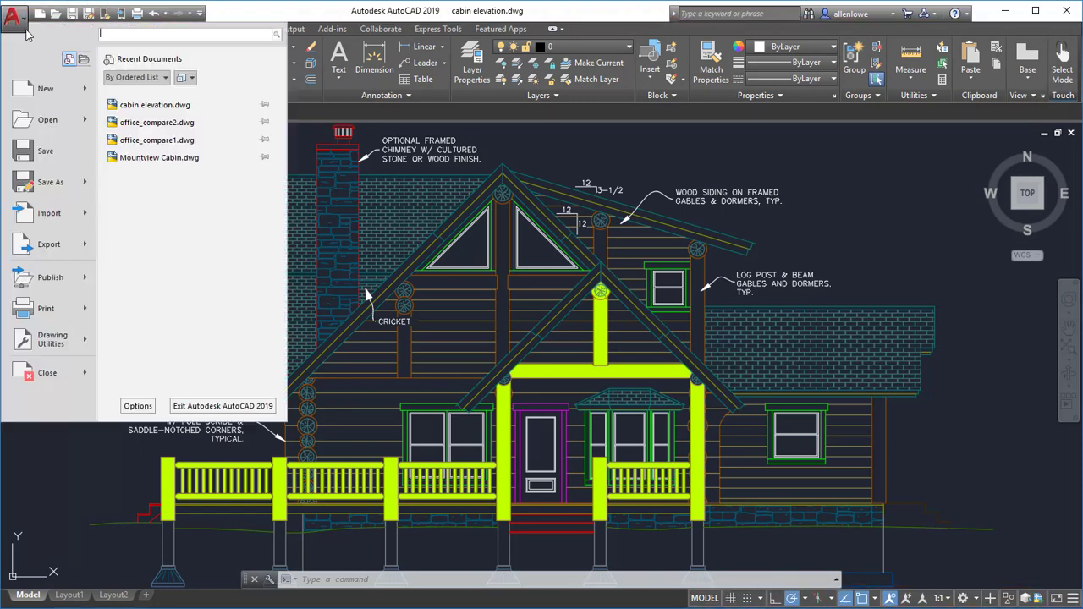
key("Escape")
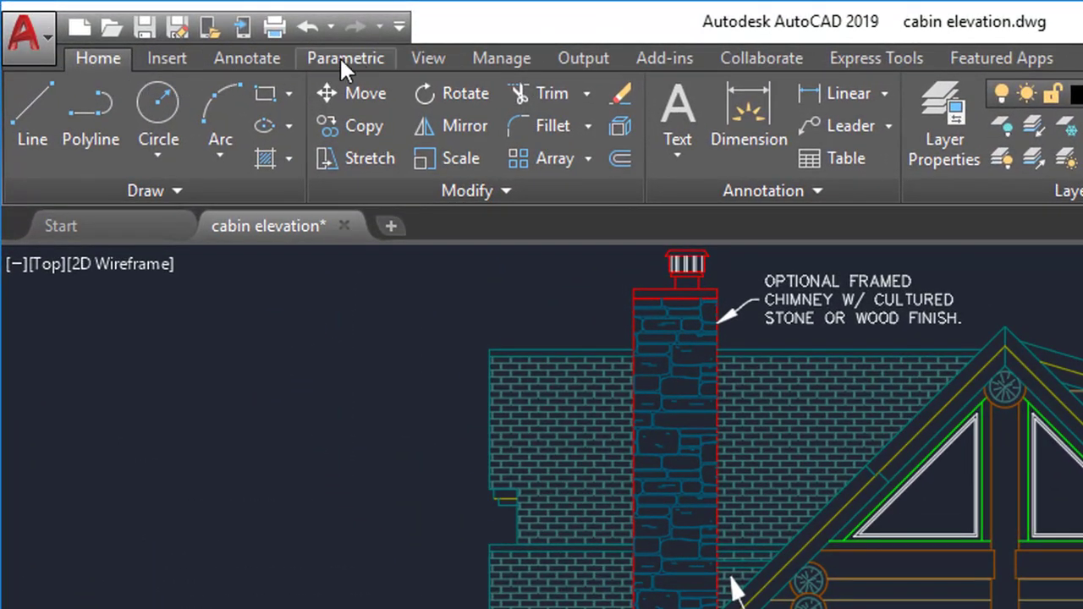
left_click(347, 63)
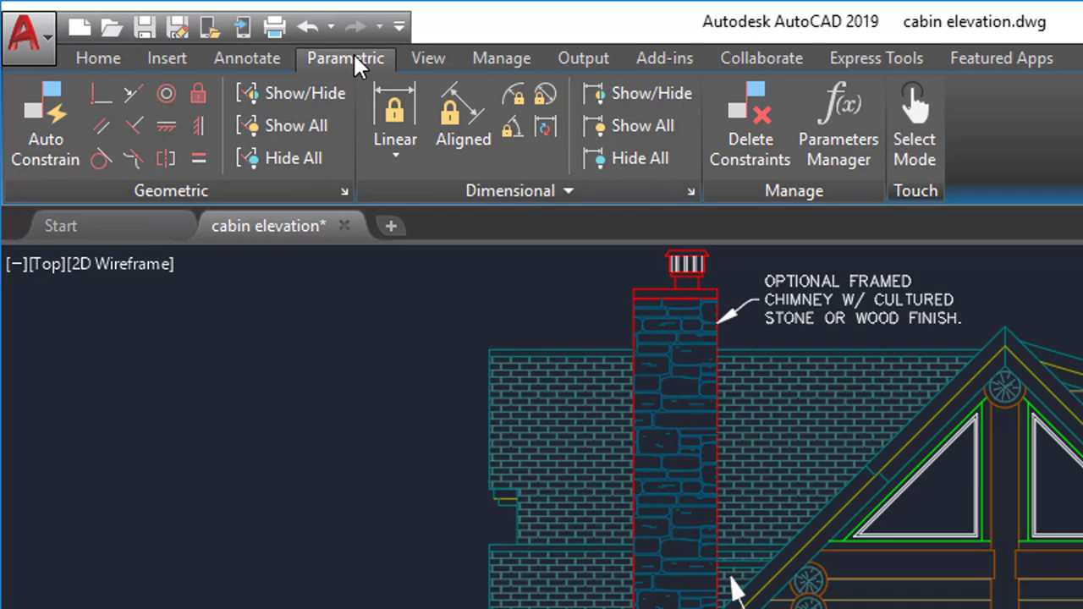
left_click(249, 61)
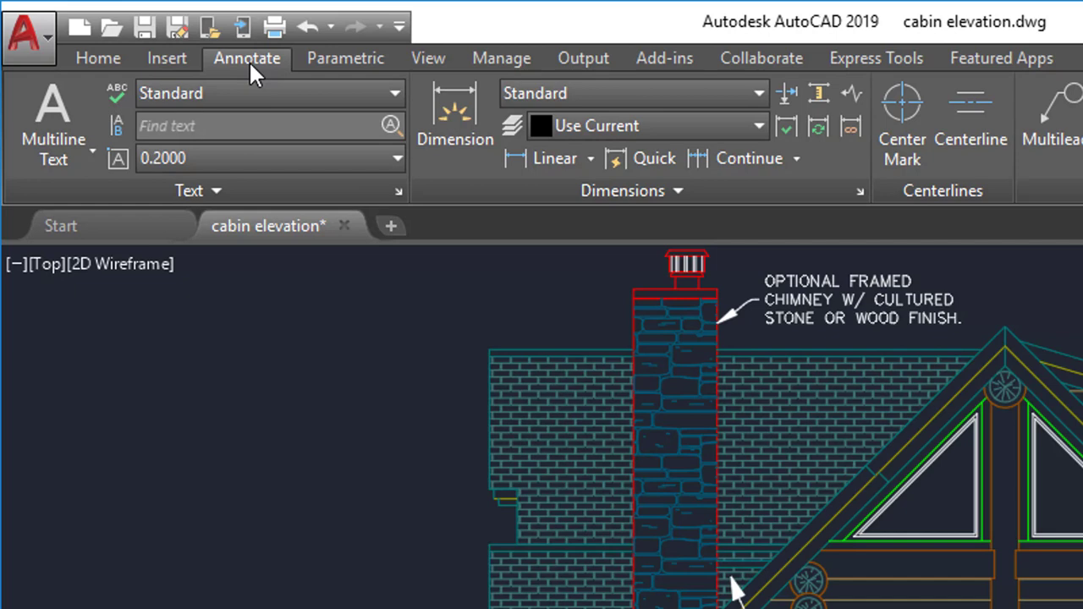
left_click(171, 59)
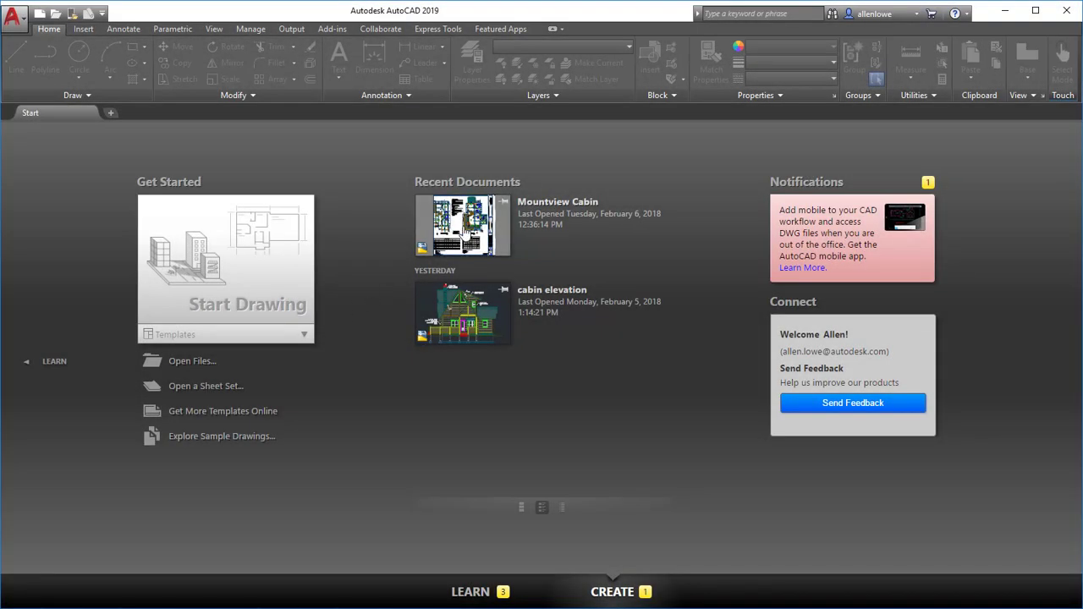
Open Mountview Cabin from Recent Documents and zoom and pan onto the main floor plan
left_click(466, 221)
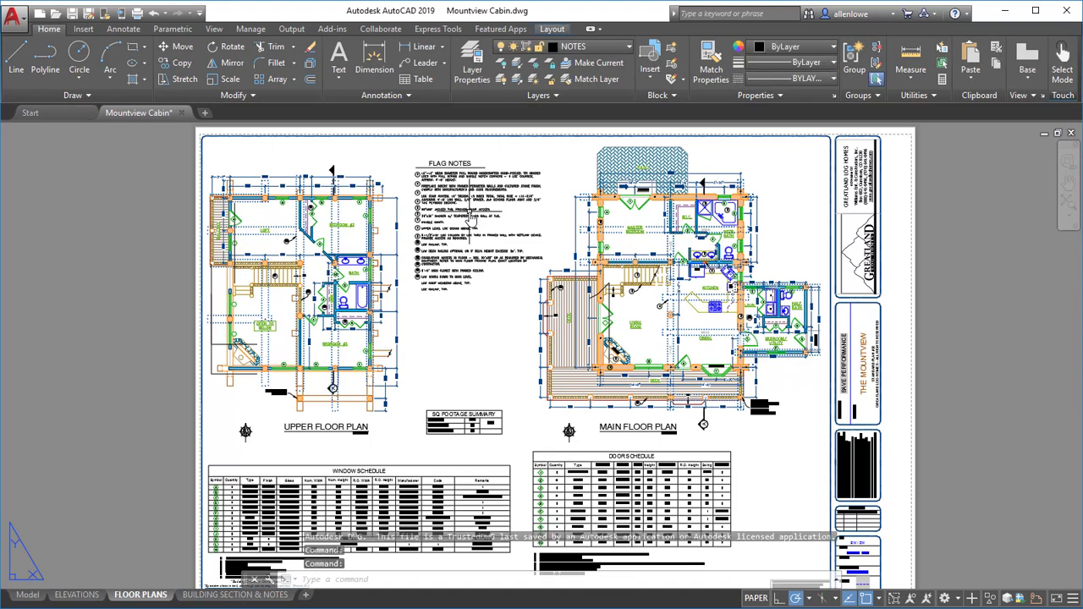
scroll(677, 211, "up", 4)
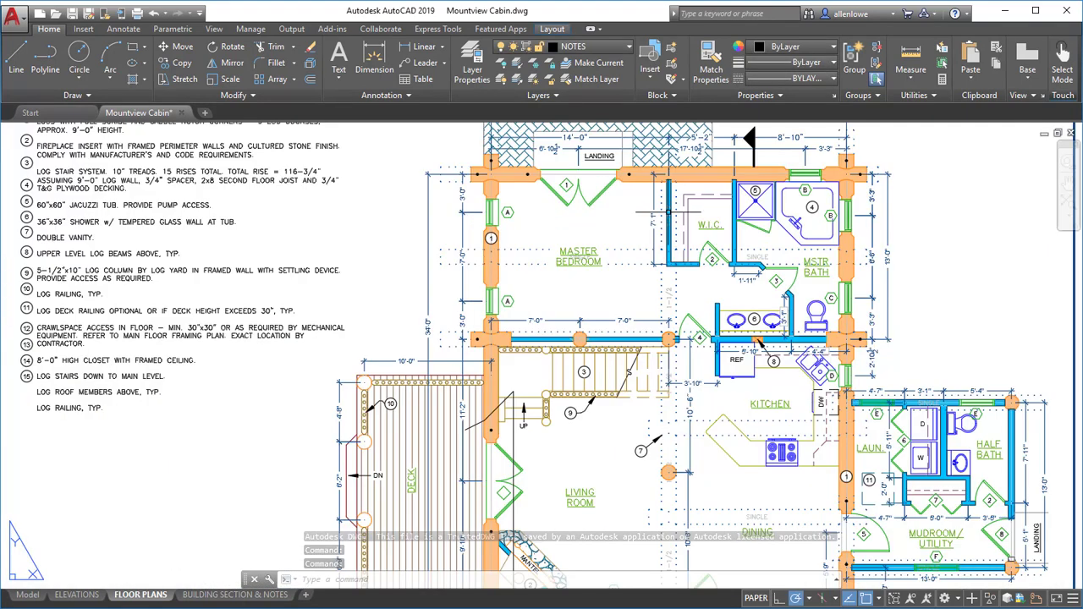
middle_click_drag(758, 340, 607, 436)
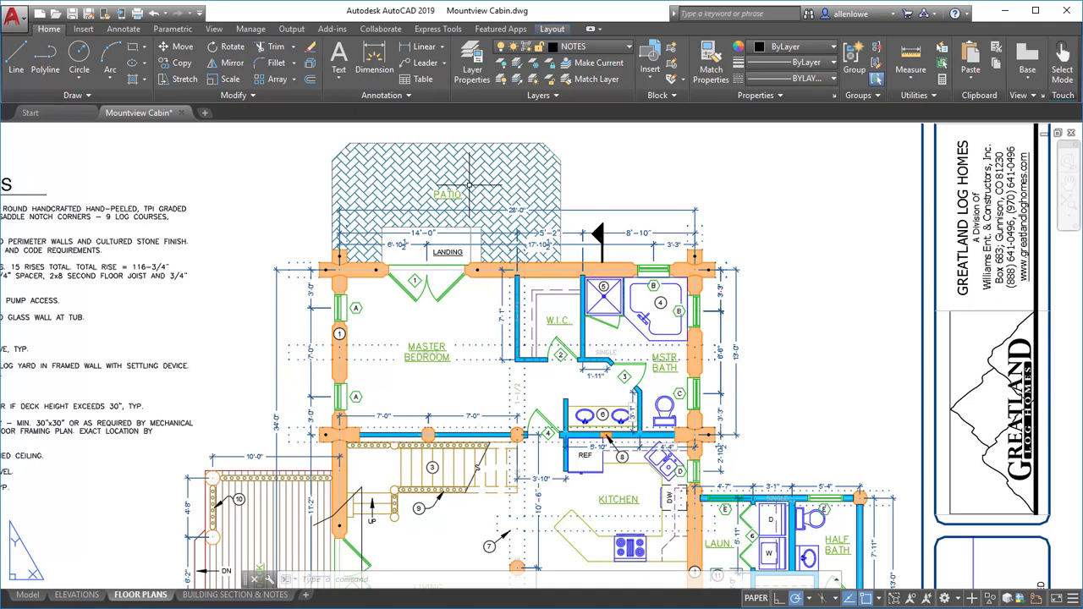
left_click(379, 30)
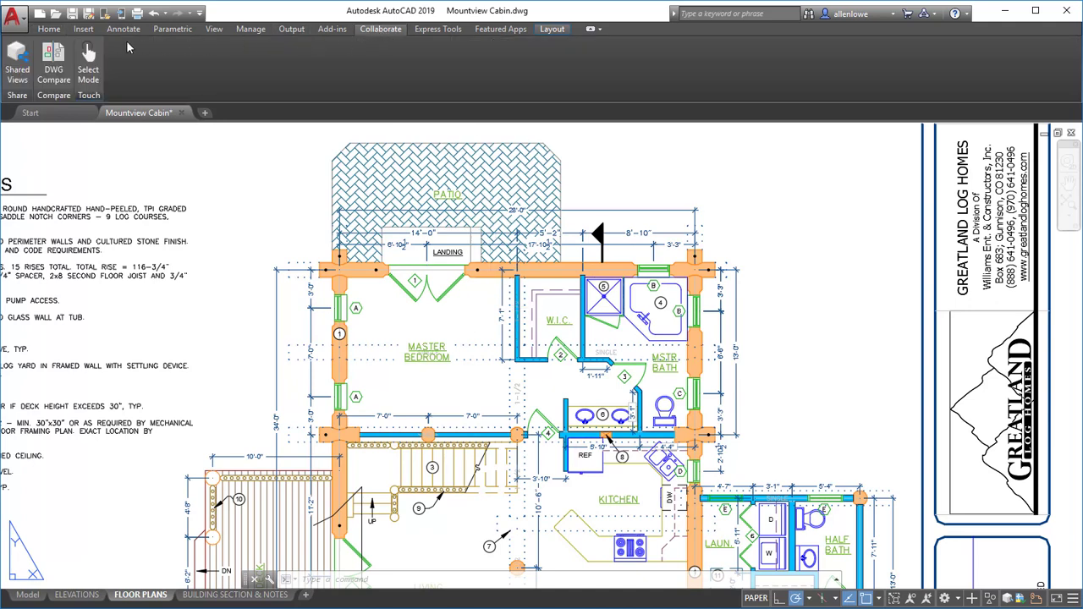
Create and upload a new shared view of Mountview Cabin with model and all layouts
left_click(15, 63)
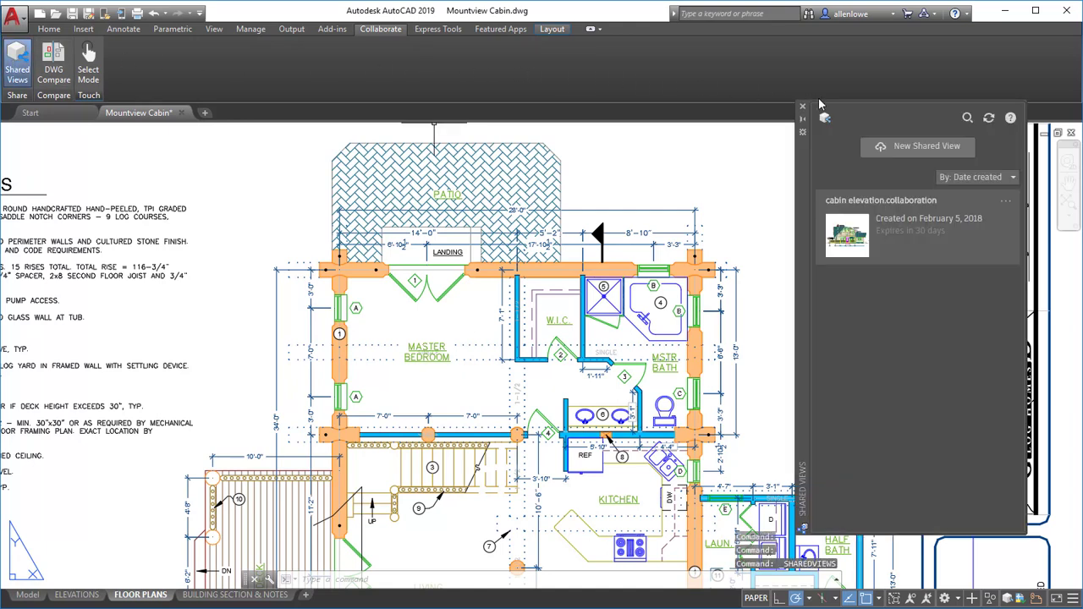
left_click(894, 148)
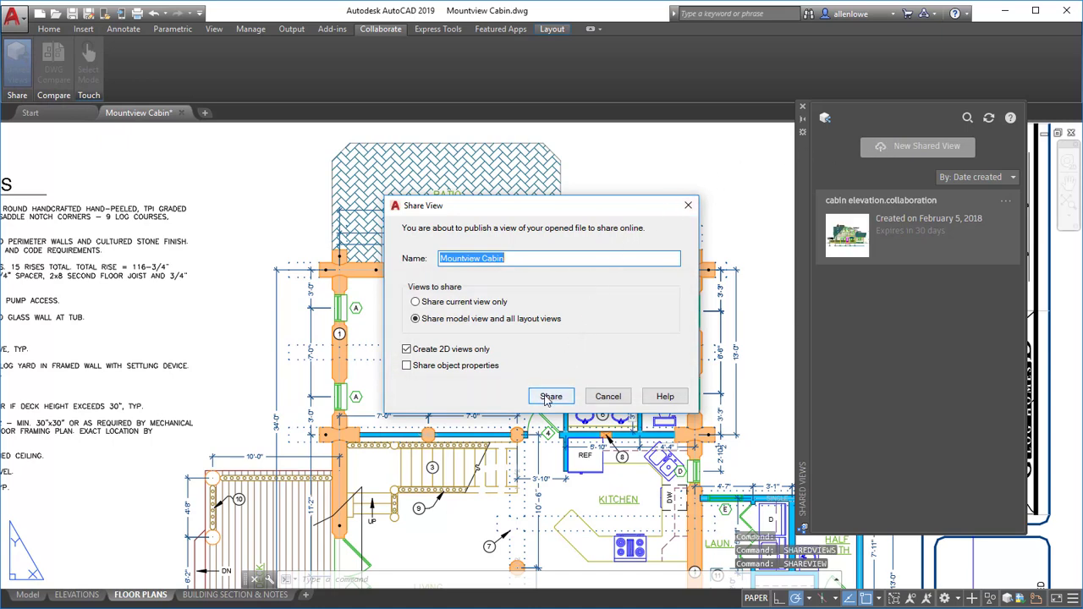
left_click(547, 399)
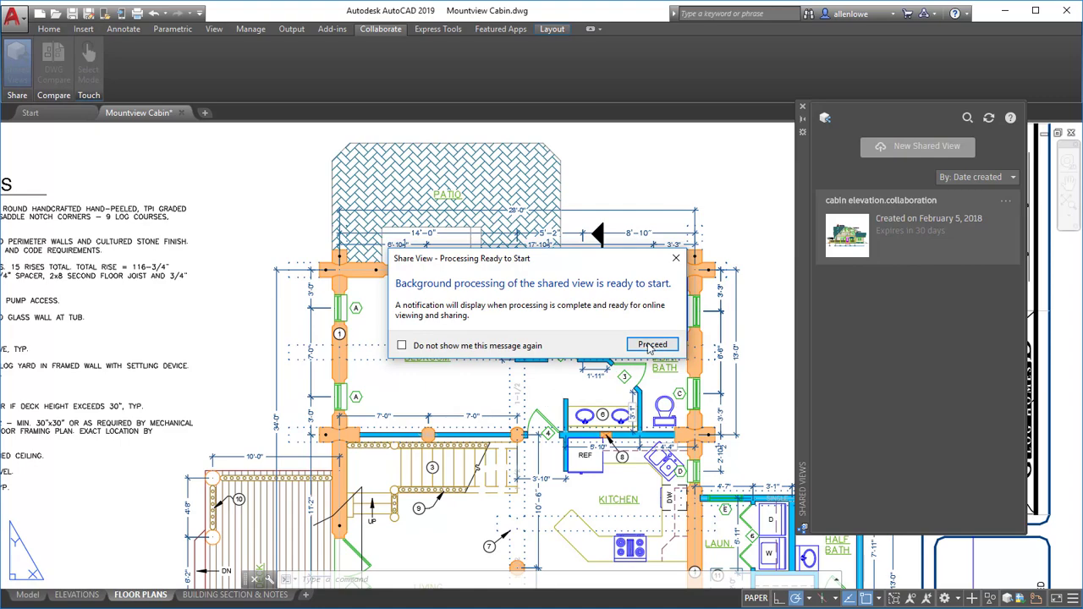
left_click(650, 344)
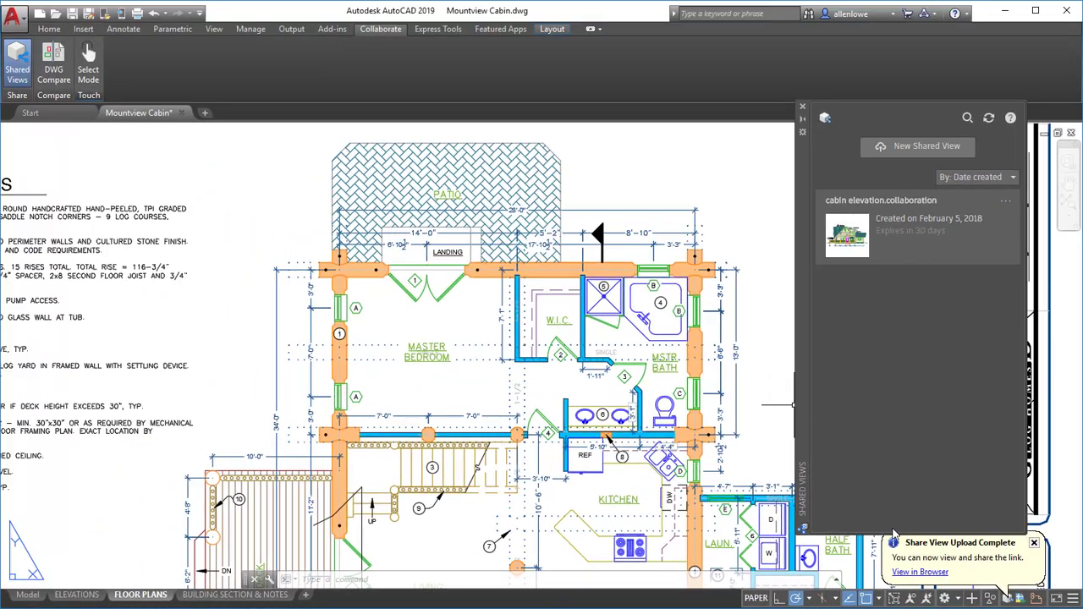
View the uploaded shared view in the browser and copy its share link
left_click(918, 573)
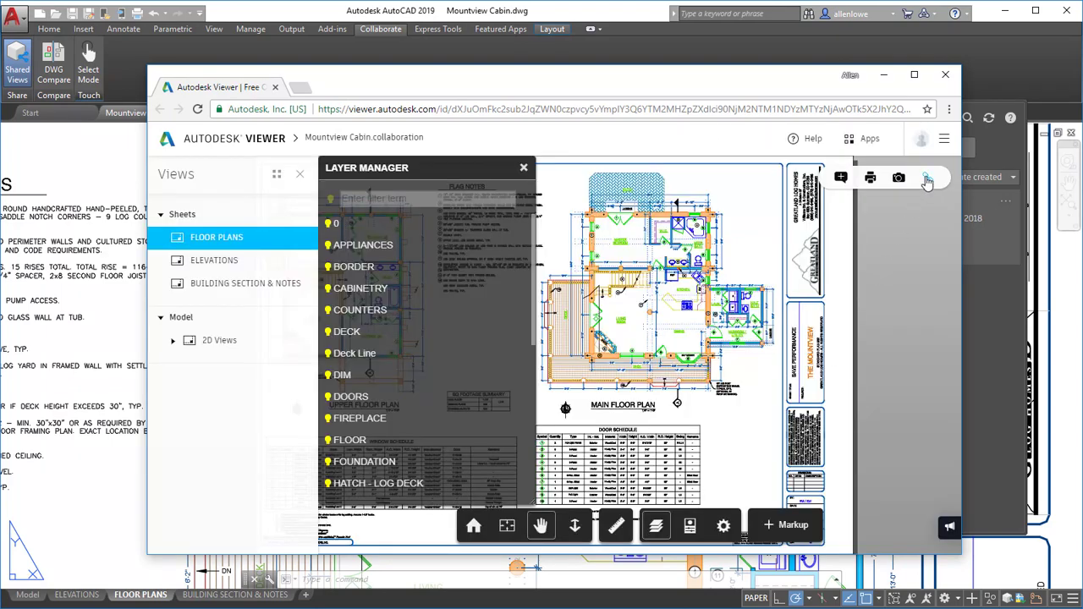
left_click(927, 181)
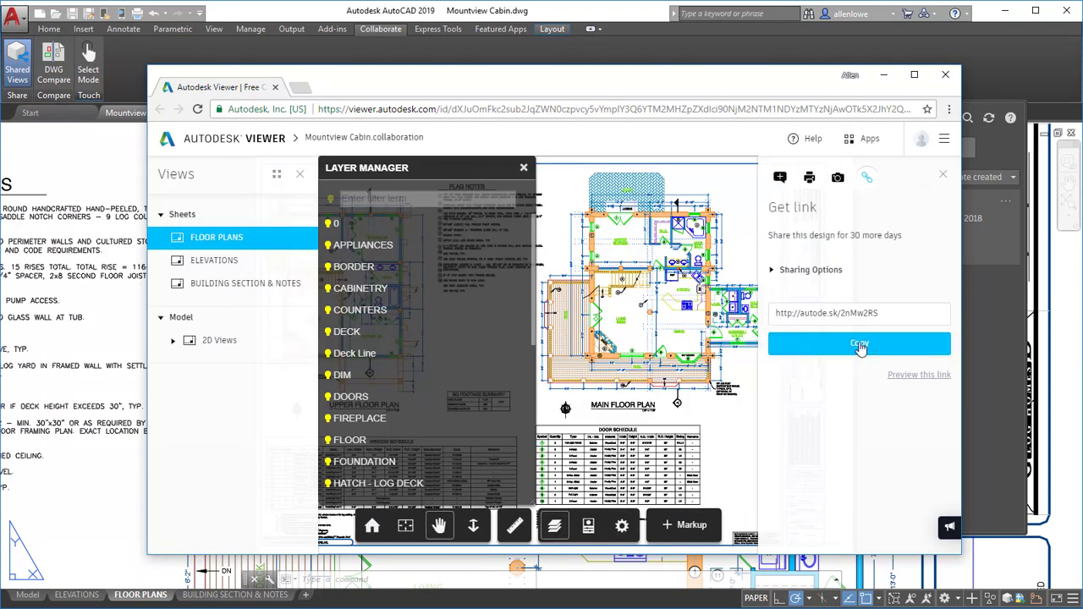
left_click(860, 347)
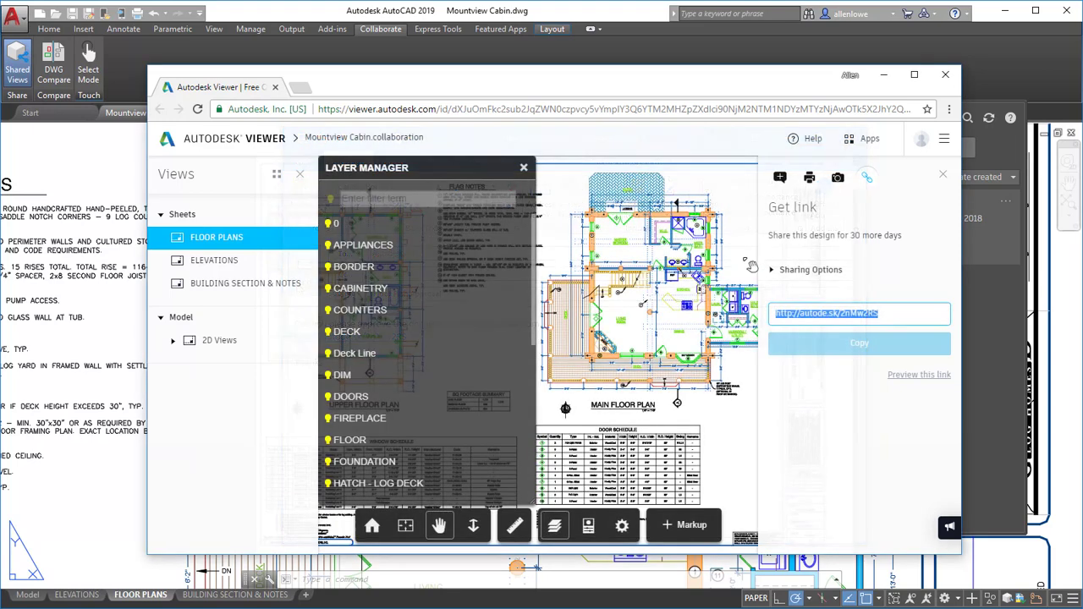
Post the comment 'Please review the master bedroom changes.' on the shared view
left_click(782, 180)
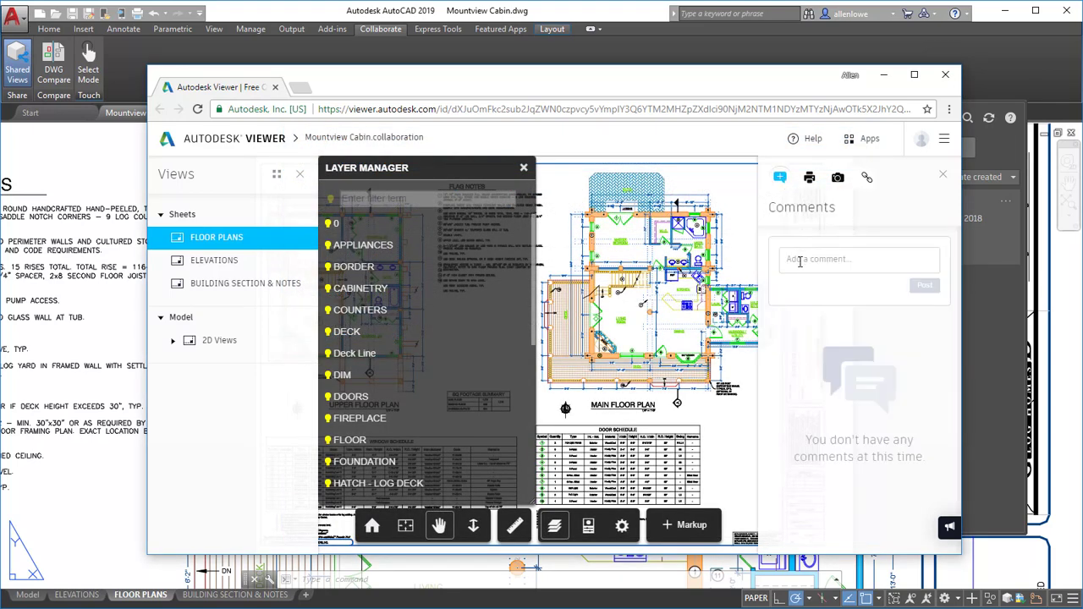
left_click(804, 259)
type("Please review the master bedroom changes.")
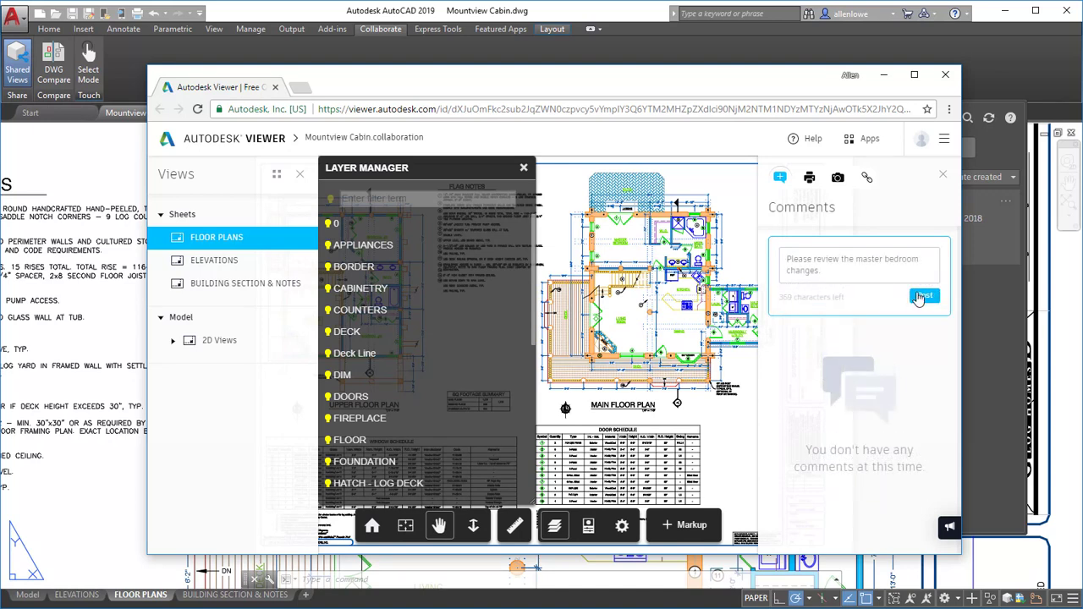
left_click(921, 296)
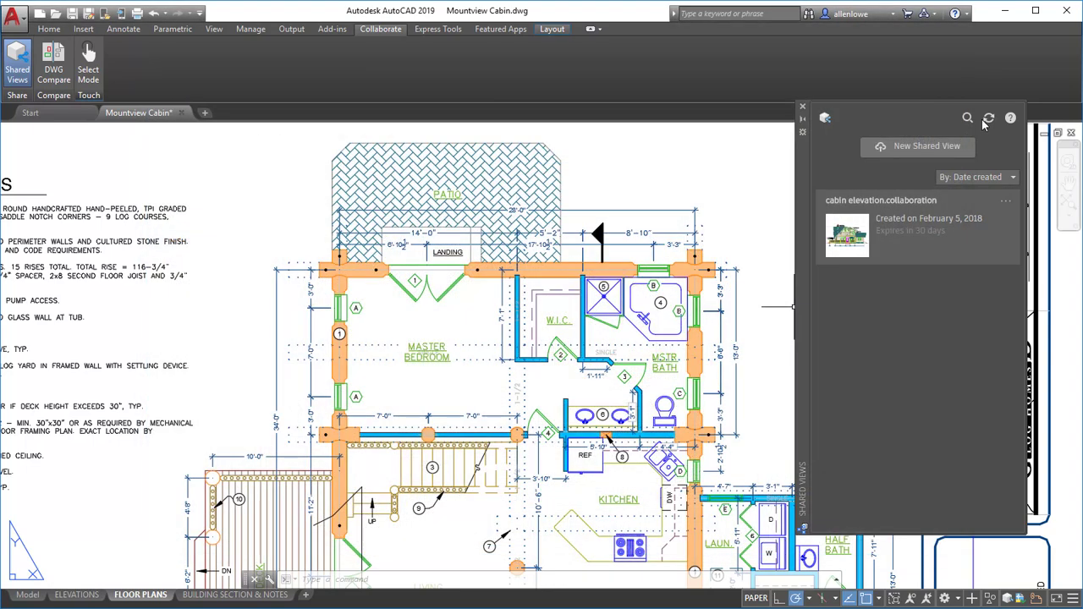
left_click(988, 120)
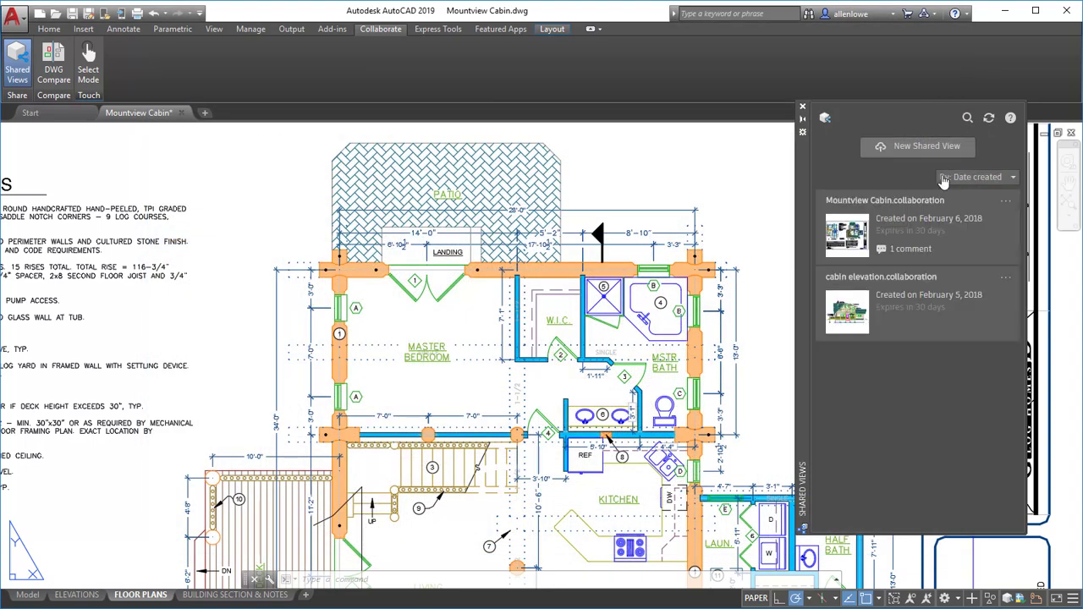
Reply 'Looks great. Thanks' to the master bedroom comment from AutoCAD's shared views list
left_click(910, 248)
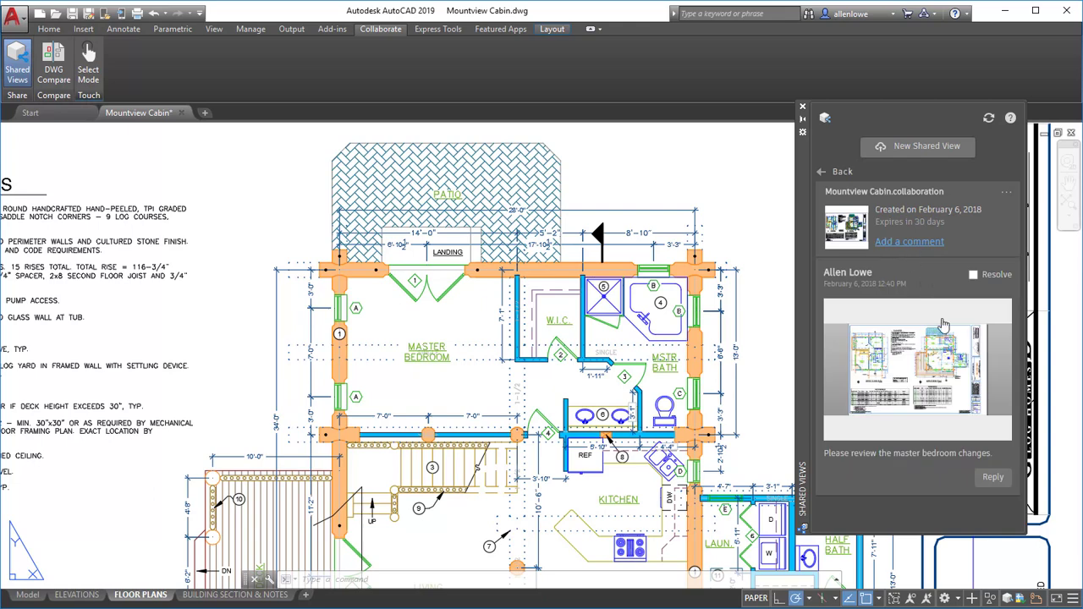
left_click(991, 479)
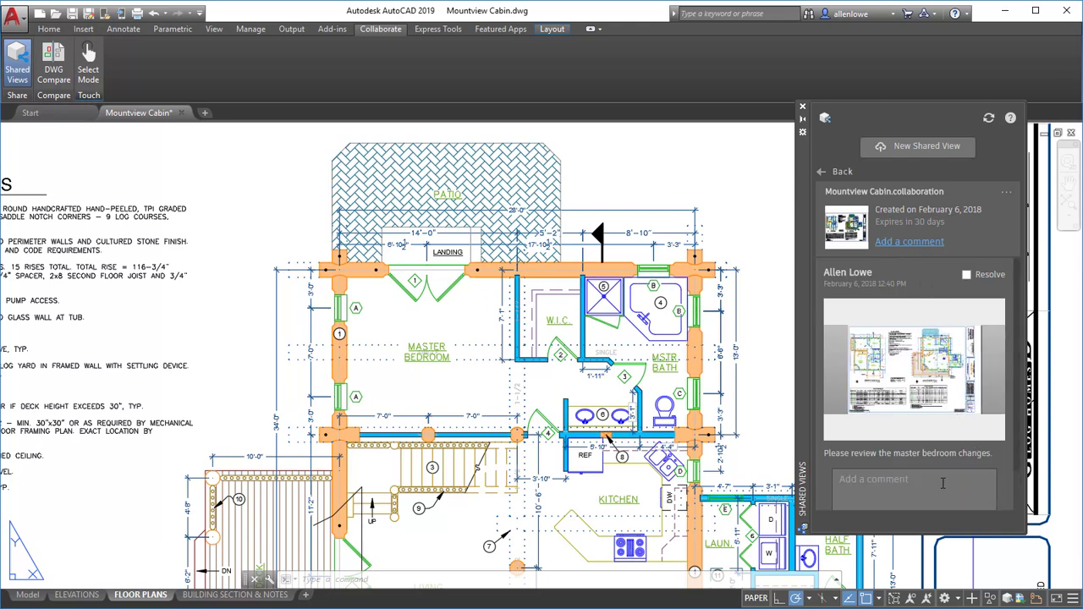
type("Looks gr")
type("eat.  Thanks")
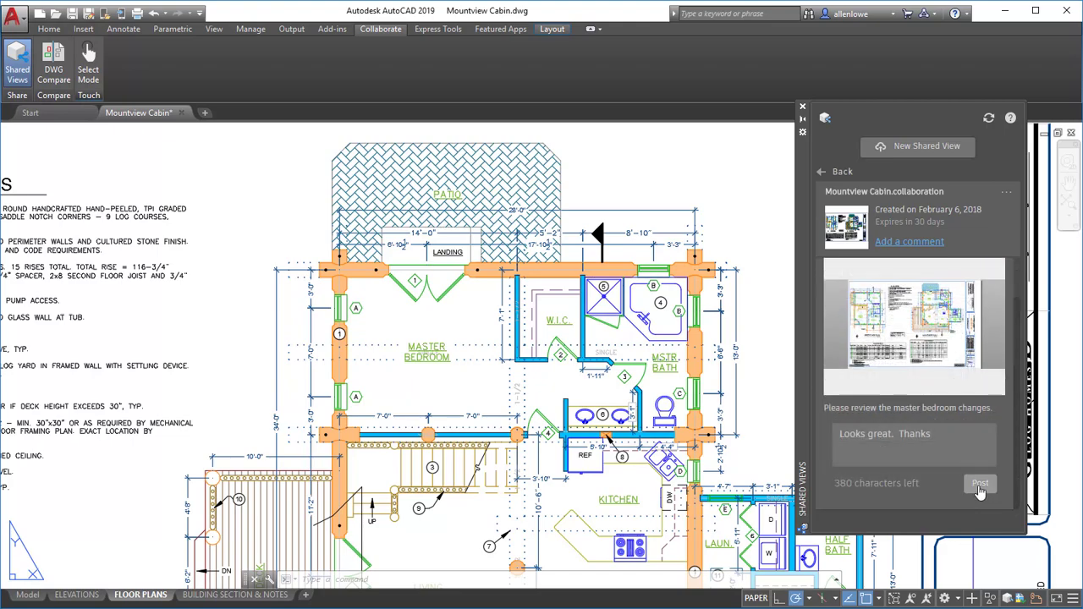
left_click(980, 484)
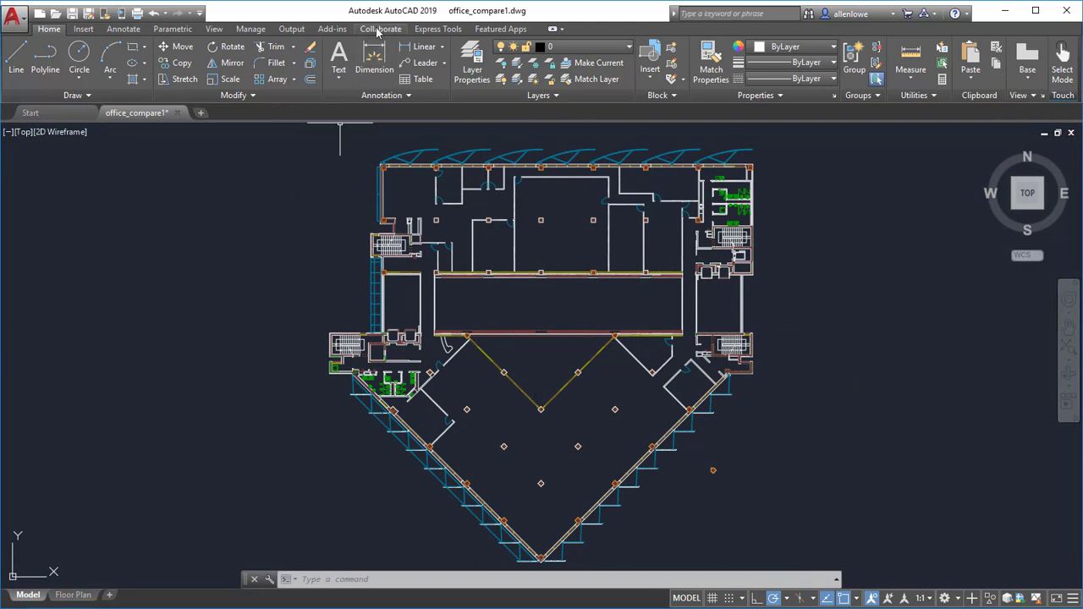
left_click(381, 28)
Run DWG Compare of office_compare1 against office_compare2.dwg chosen from recent drawings
left_click(53, 60)
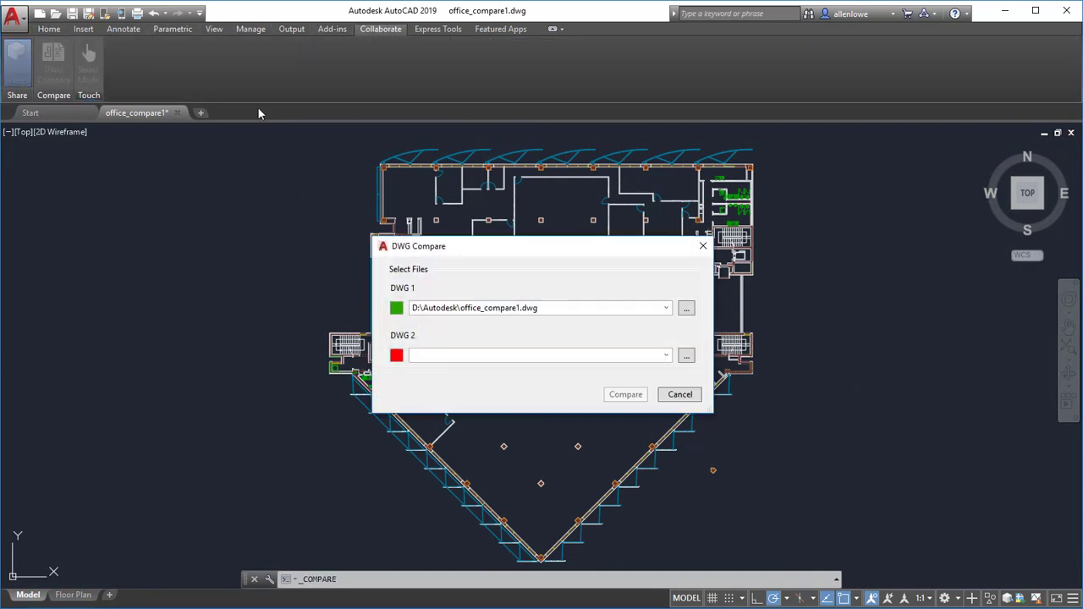
left_click(687, 355)
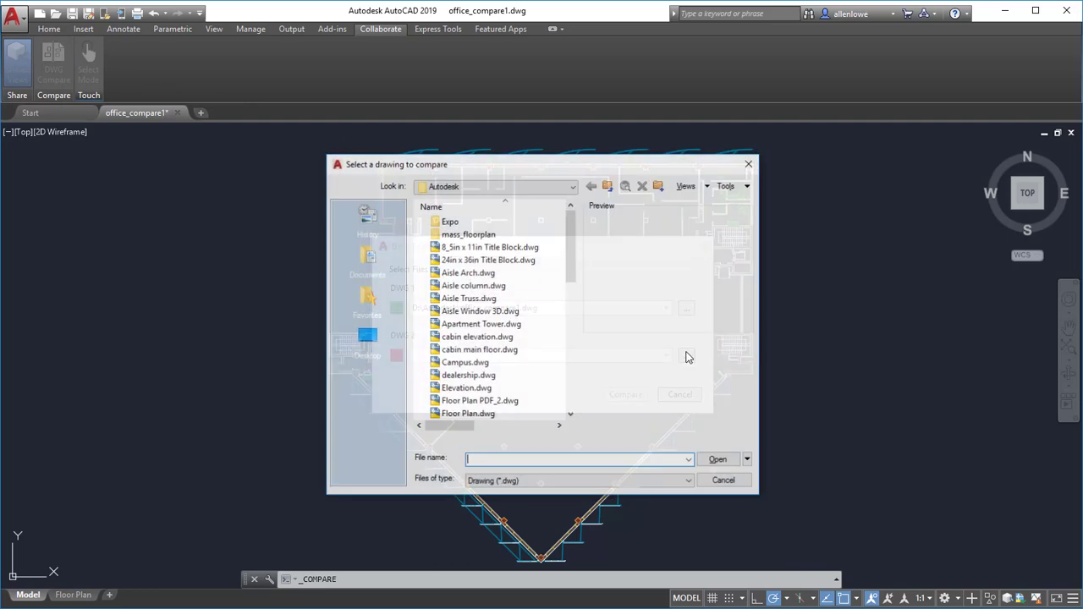
left_click(717, 481)
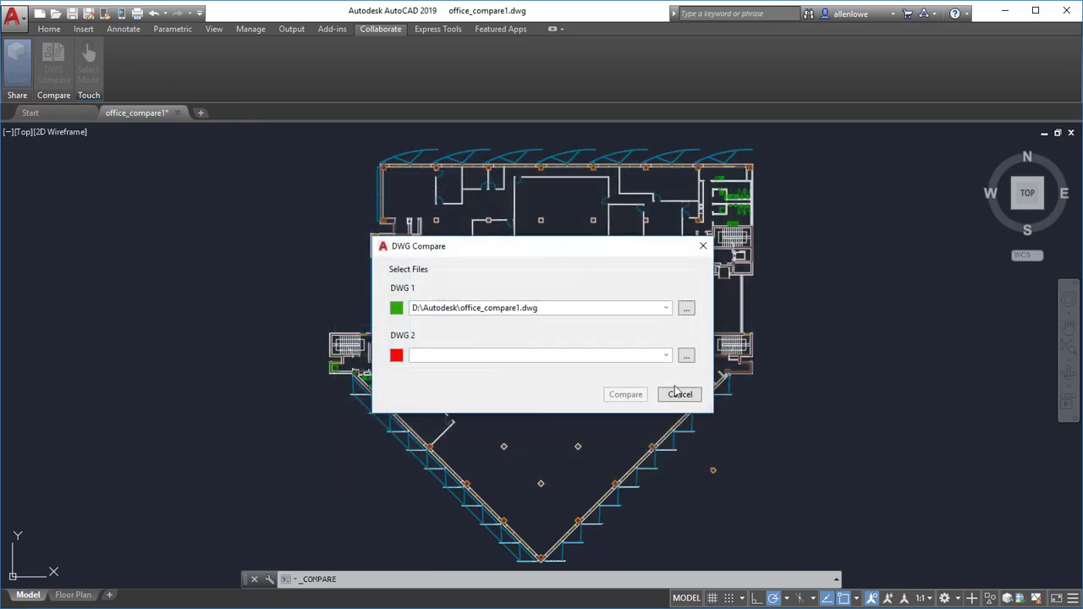
left_click(666, 356)
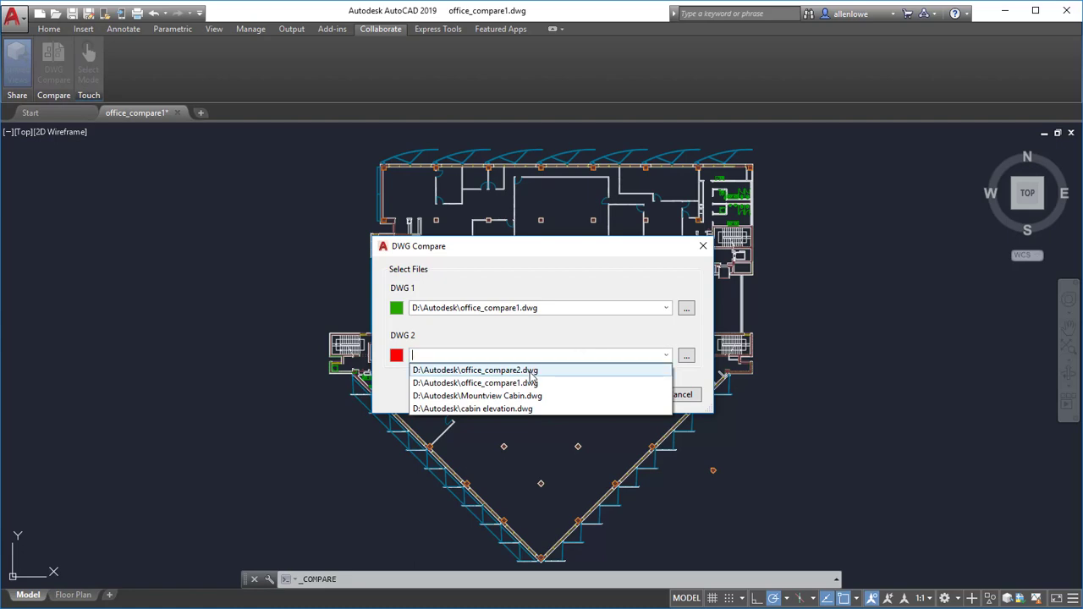
left_click(530, 371)
left_click(626, 395)
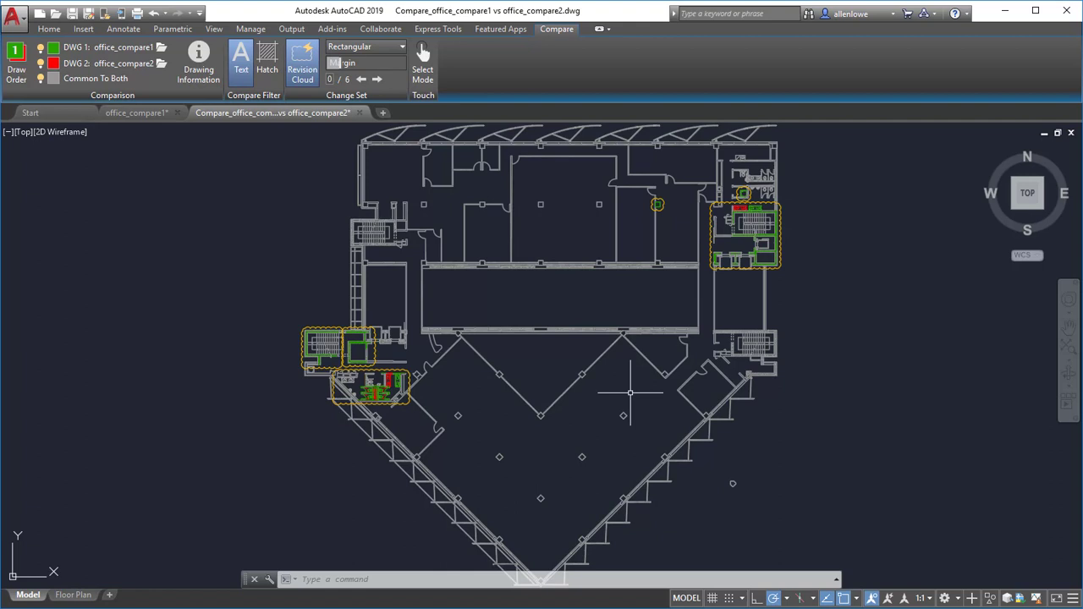
Colour the objects common to both drawings cyan
left_click(41, 78)
left_click(41, 78)
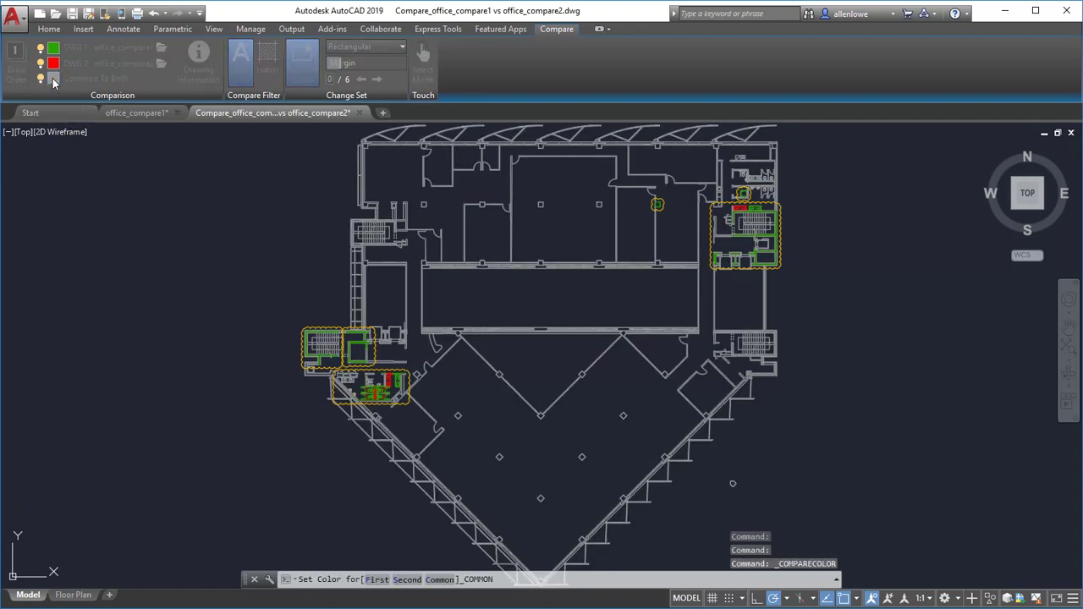
left_click(533, 266)
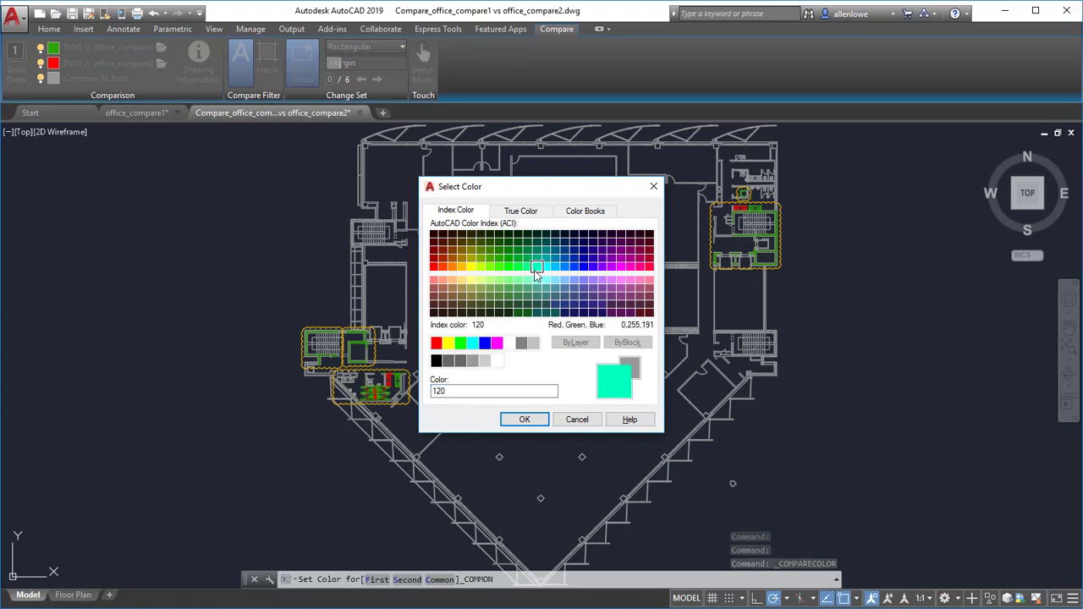
left_click(523, 419)
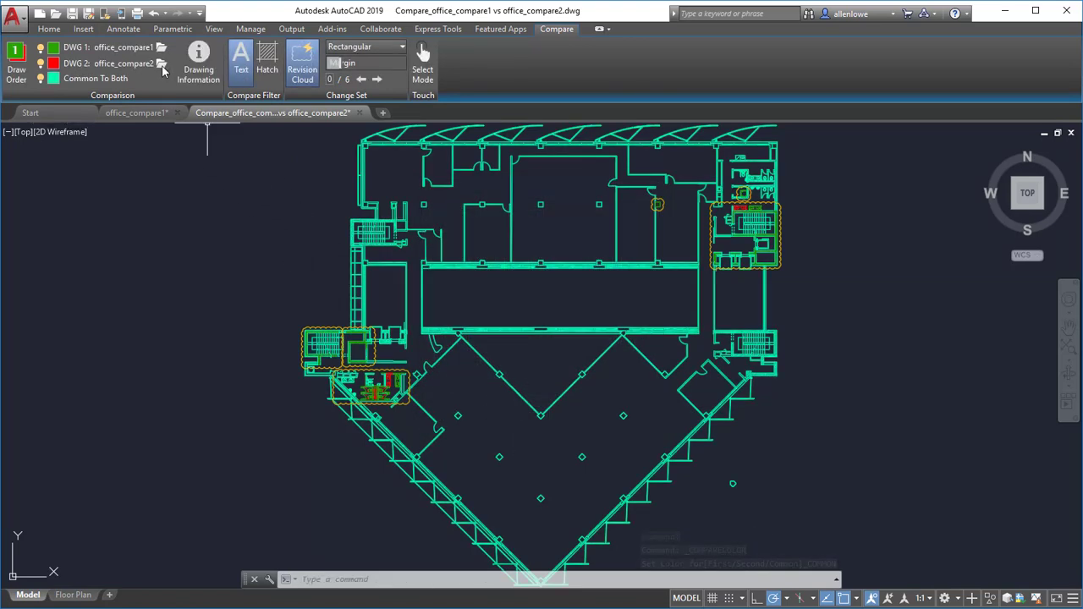
Open office_compare2 in its own tab, then check the comparison's drawing information
left_click(162, 64)
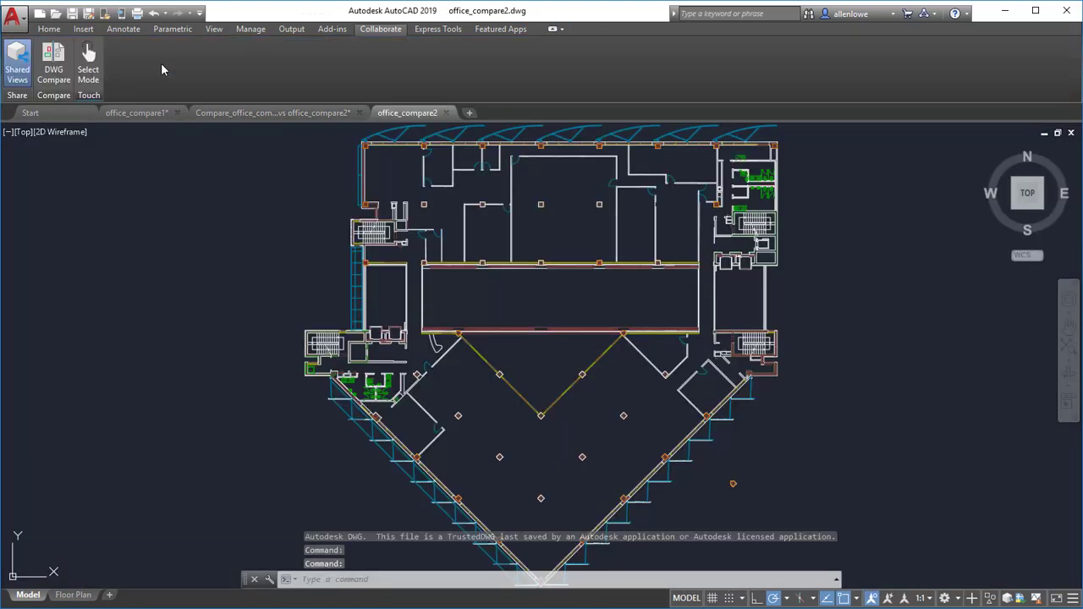
left_click(234, 112)
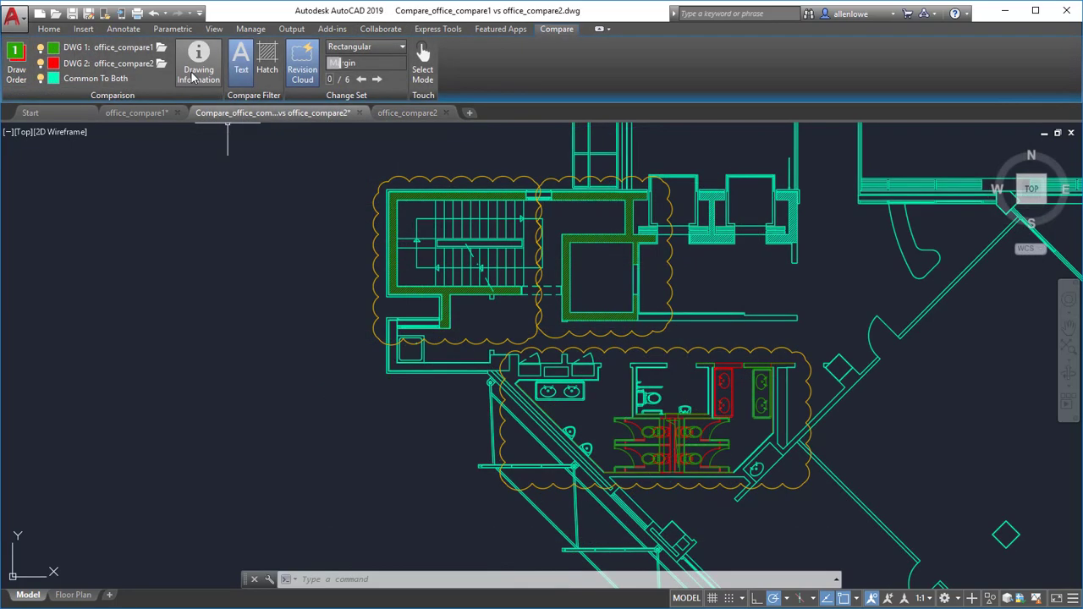
left_click(192, 77)
key("Escape")
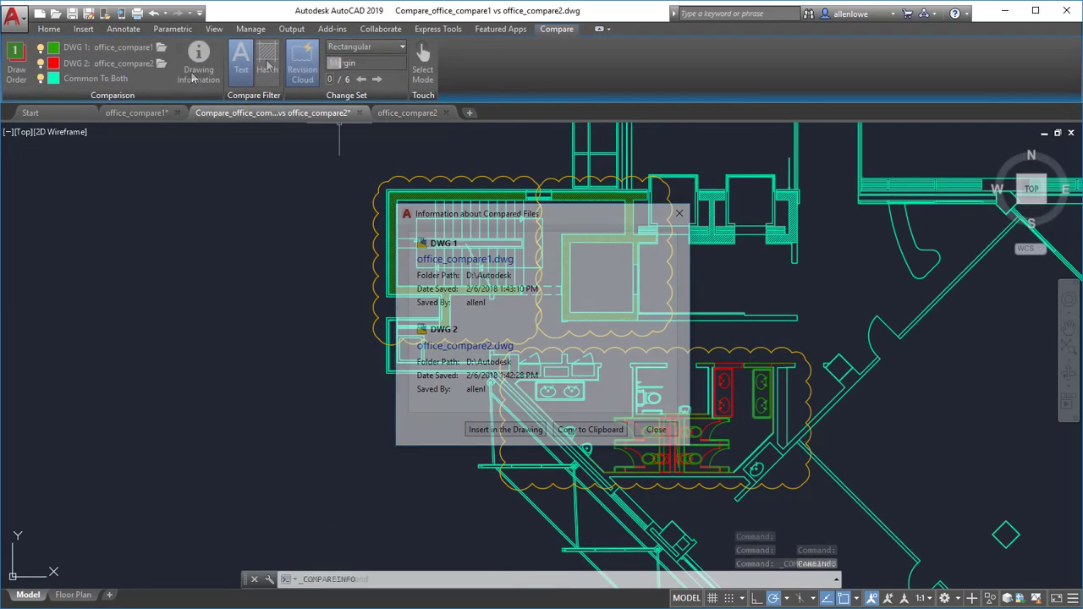
Toggle hatch differences and revision clouds on and back off in the comparison
left_click(267, 66)
left_click(266, 66)
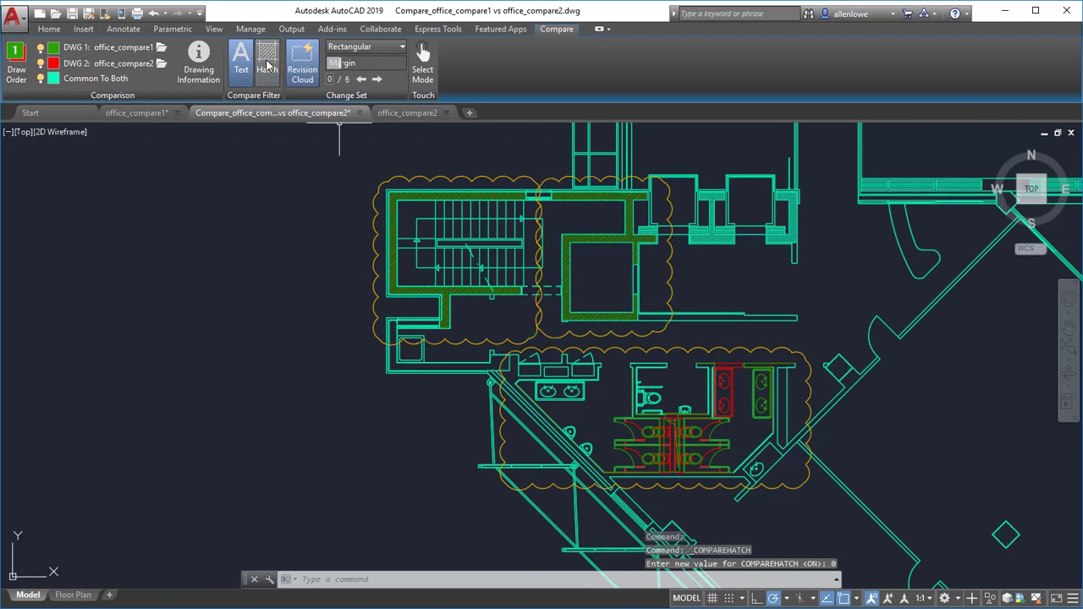
left_click(303, 71)
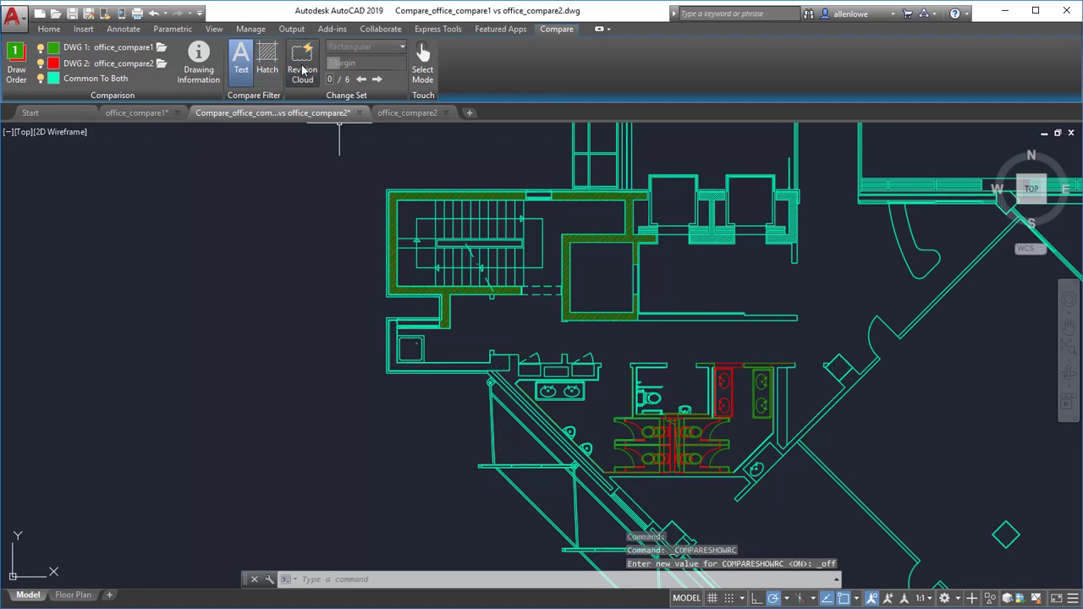
left_click(303, 71)
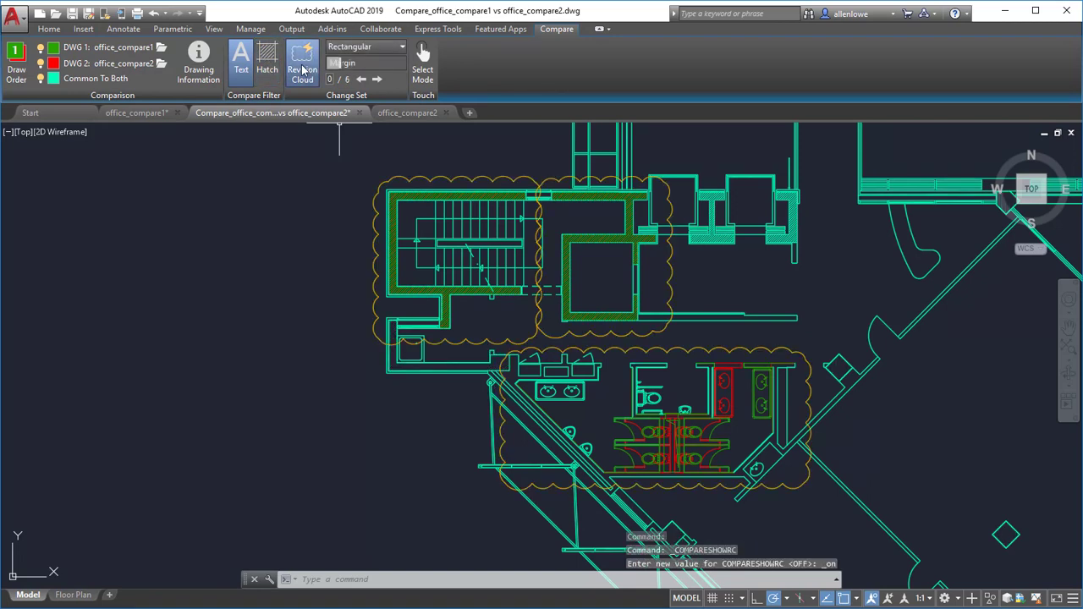
Make the revision clouds polygonal and widen the cloud margin
left_click(366, 48)
left_click(348, 76)
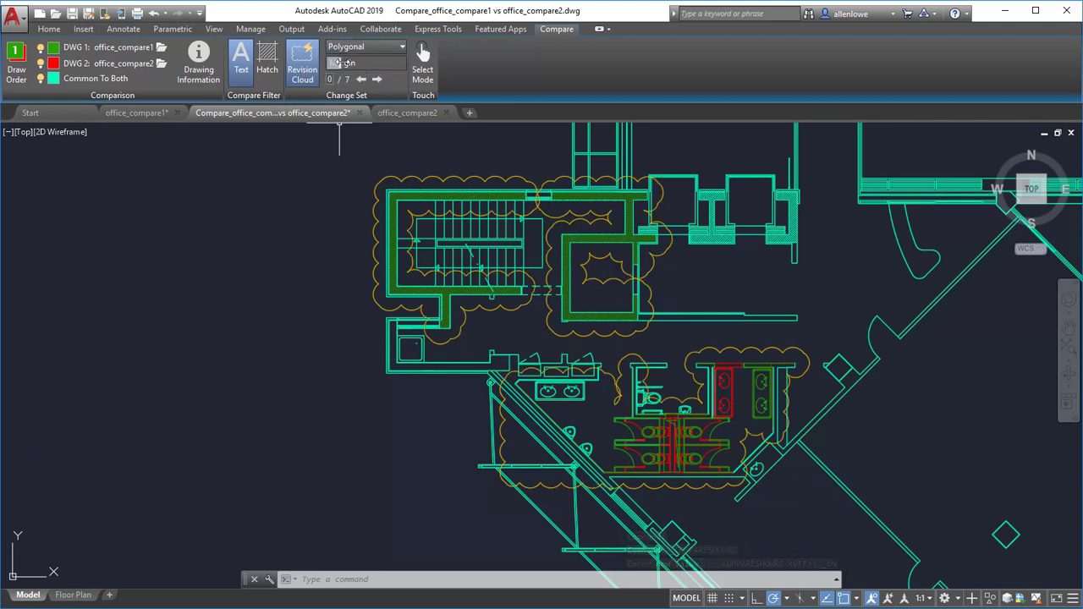
left_click_drag(336, 63, 358, 64)
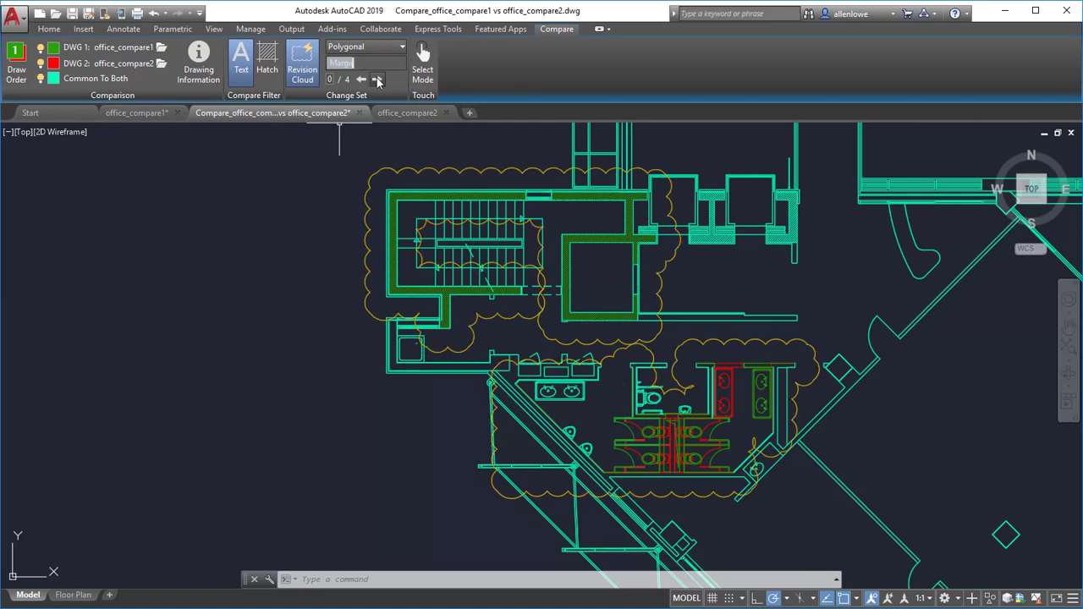
Step through the first three change sets, then right-click the comparison drawing tab
left_click(378, 79)
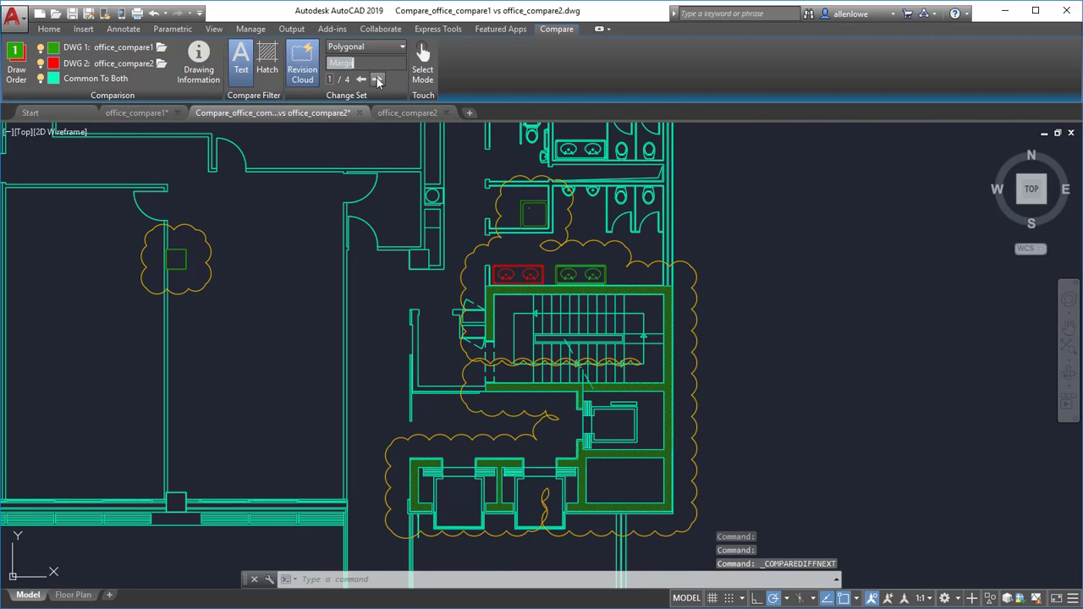
left_click(377, 78)
left_click(377, 78)
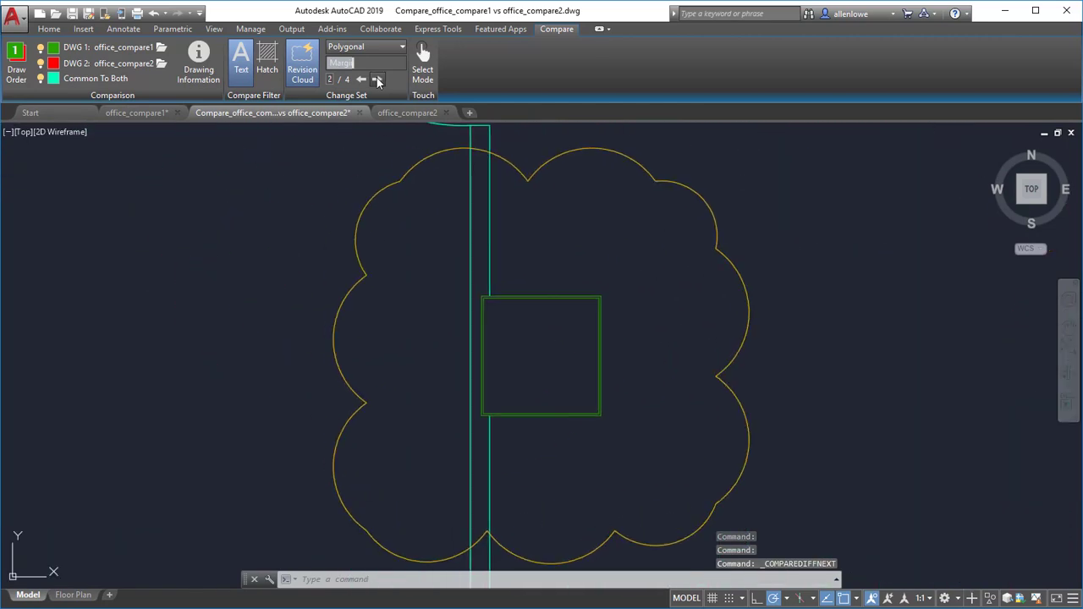
right_click(300, 113)
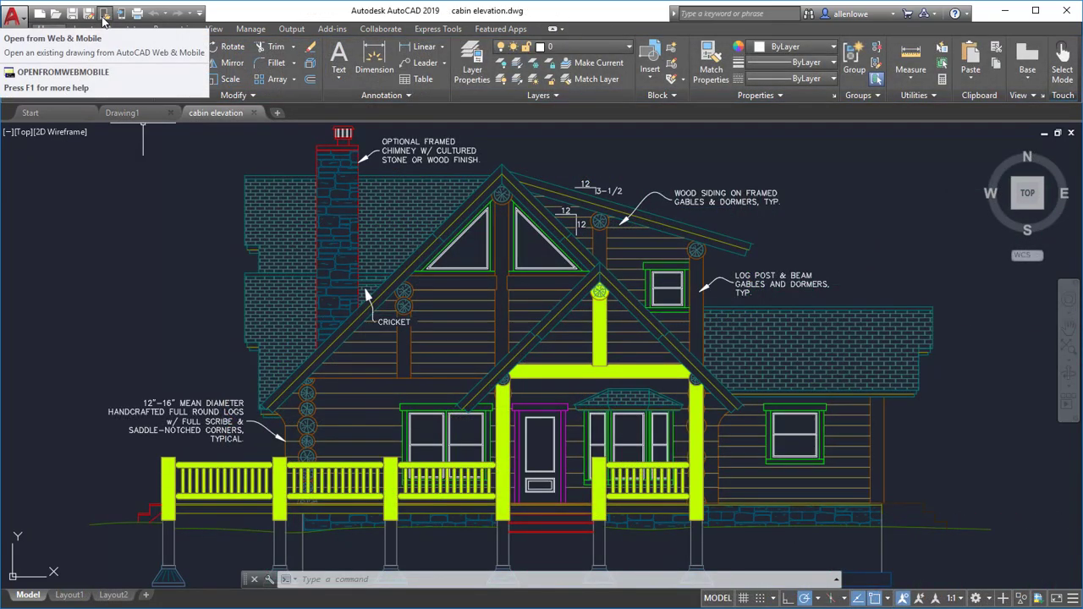
Install the Web & Mobile plug-in and open Geospatial Sample.dwg from cloud storage
left_click(102, 16)
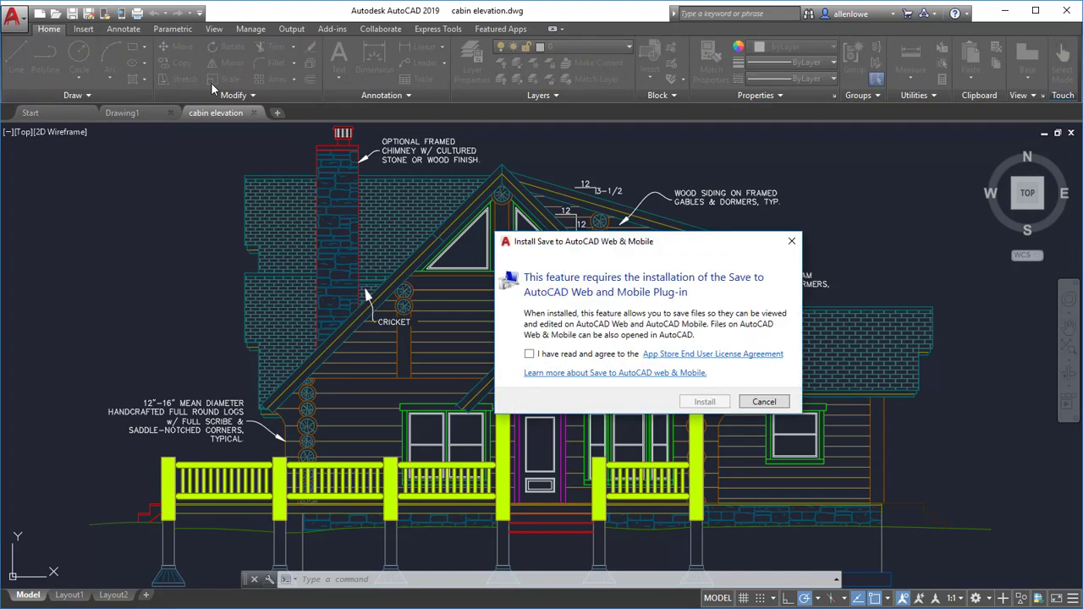
left_click(530, 354)
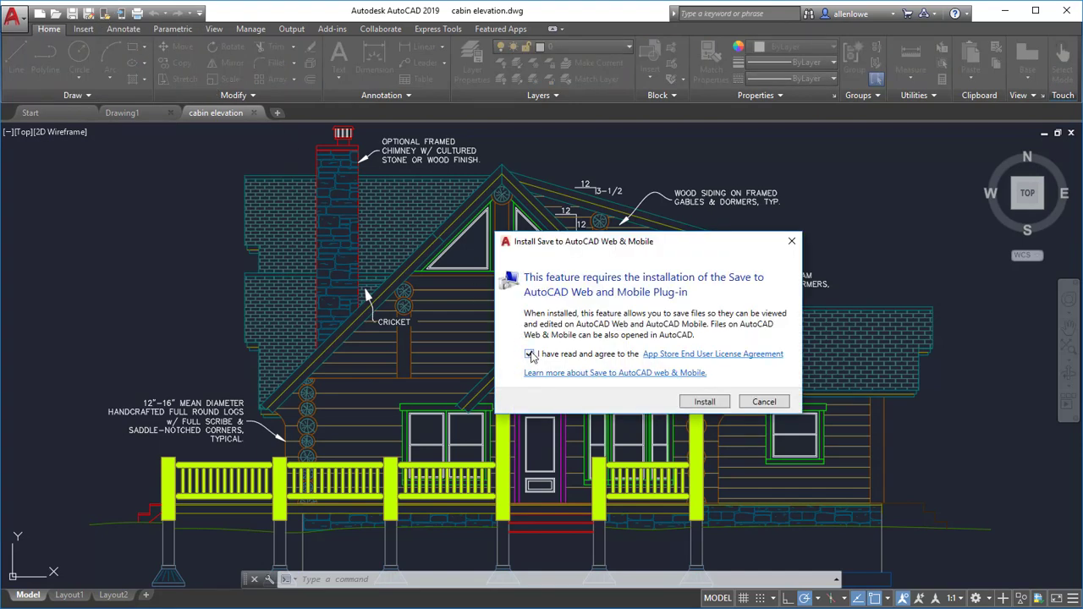
left_click(705, 402)
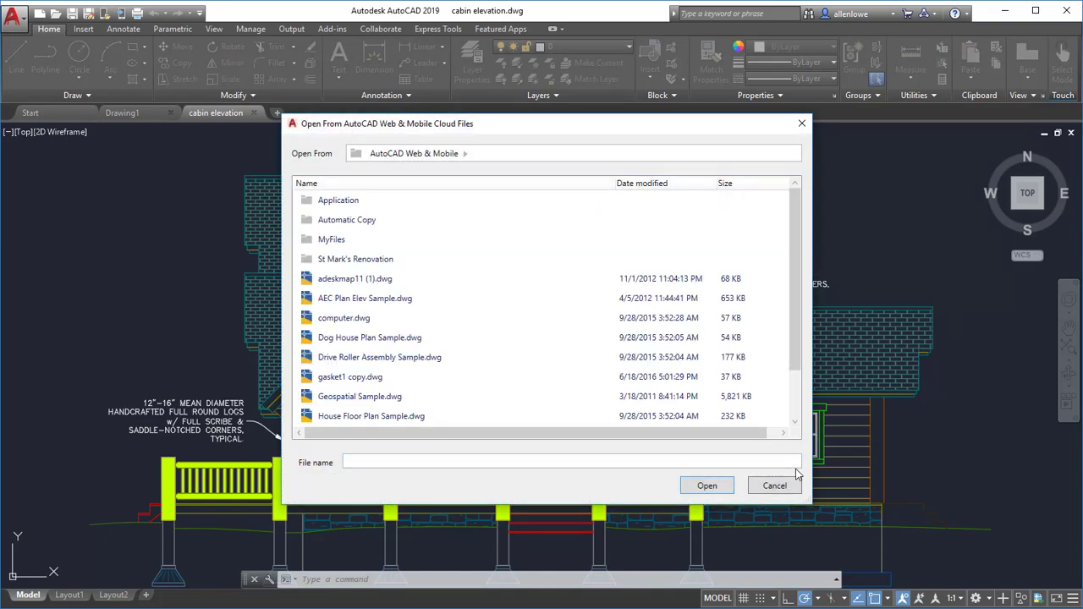
left_click(370, 394)
left_click(707, 486)
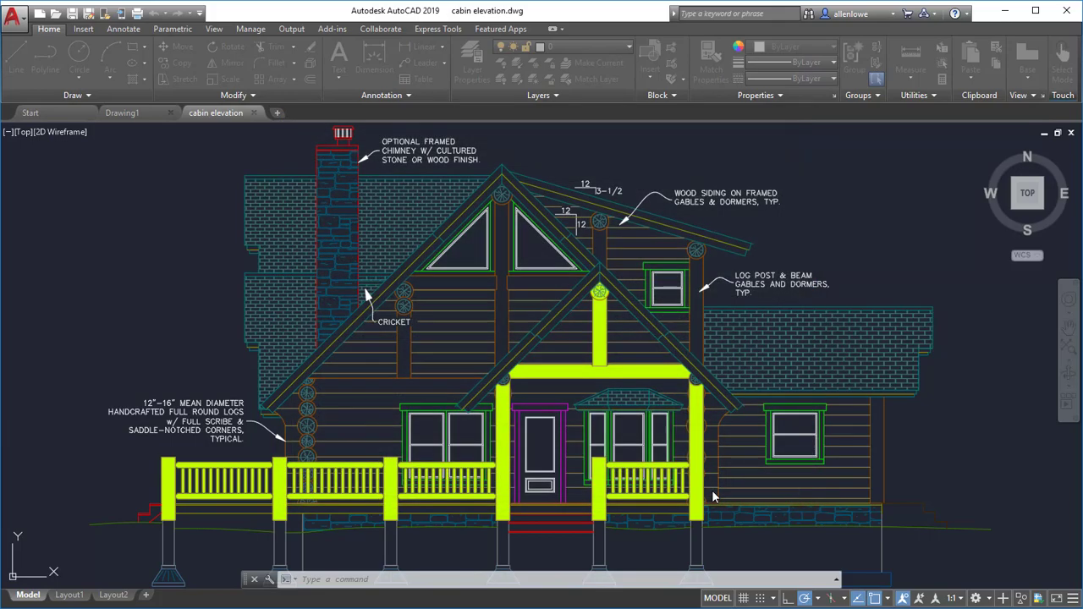